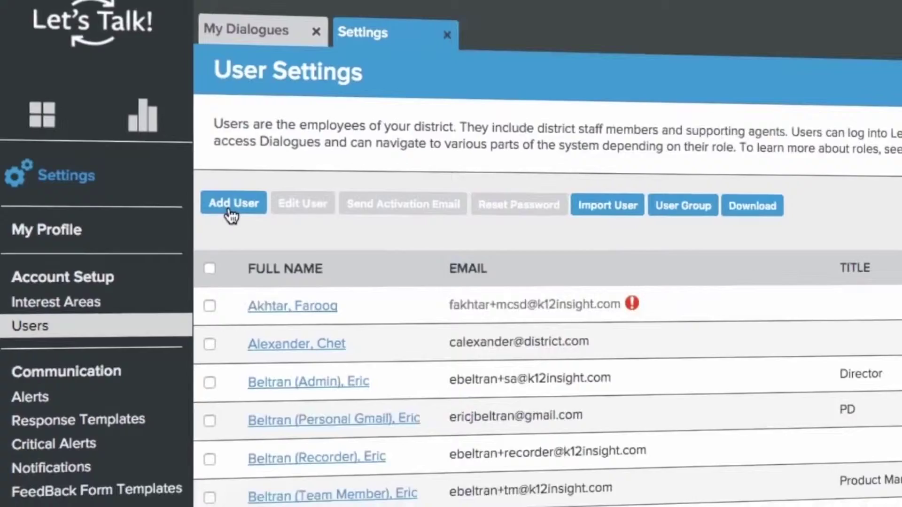
Start a new user and enter their first name, last name and the suggested e-mail address.
click(258, 216)
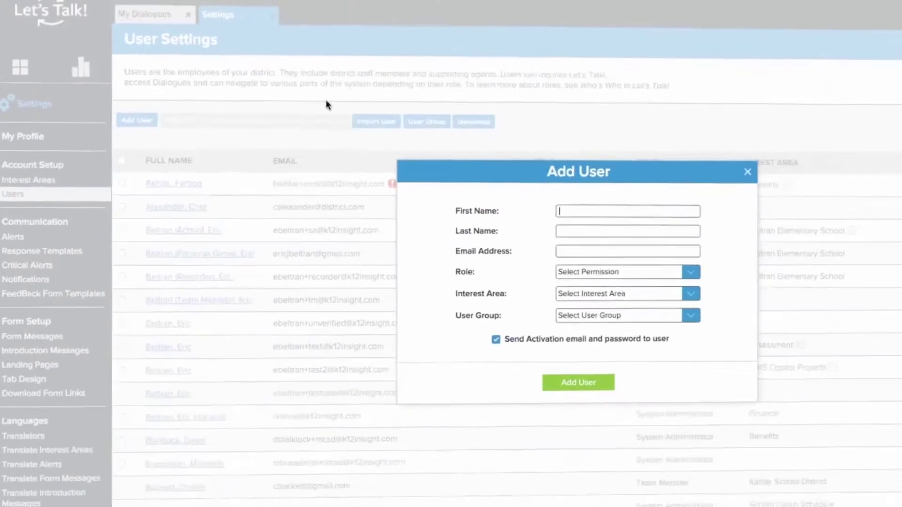
click(521, 186)
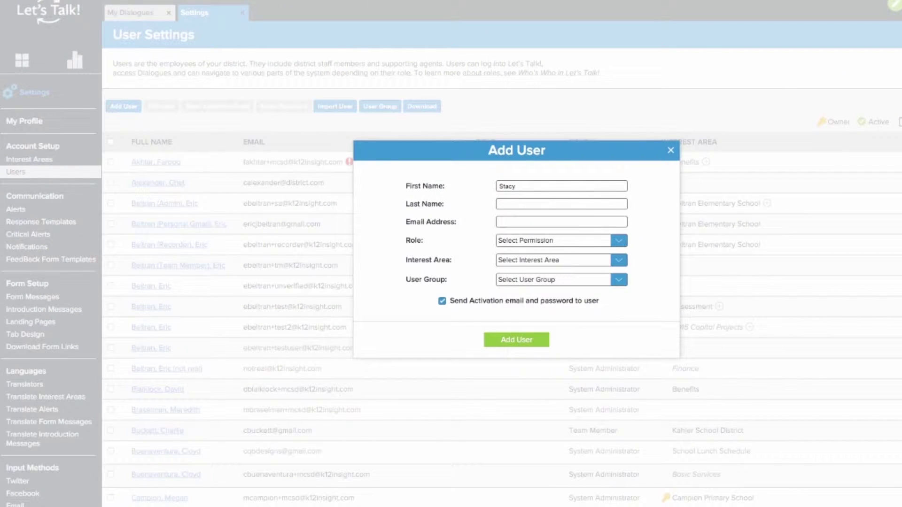
key(Tab)
key(Down)
key(Return)
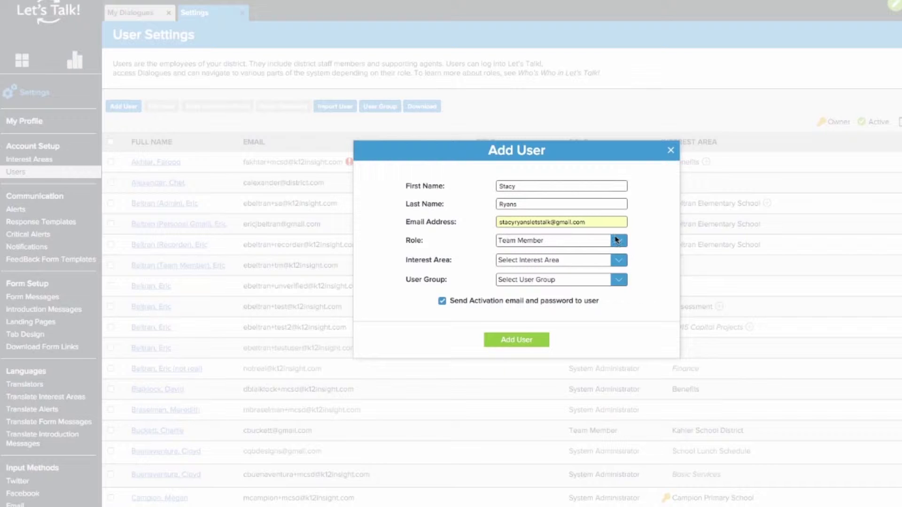
Make the user a Team Member with Assessment in Wilk Middle School, no activation email, and create it.
click(616, 241)
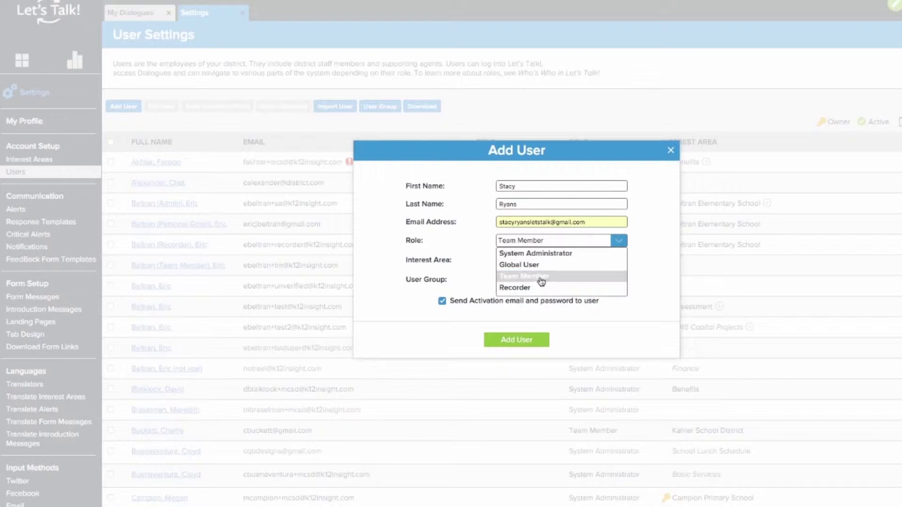
click(637, 260)
click(619, 260)
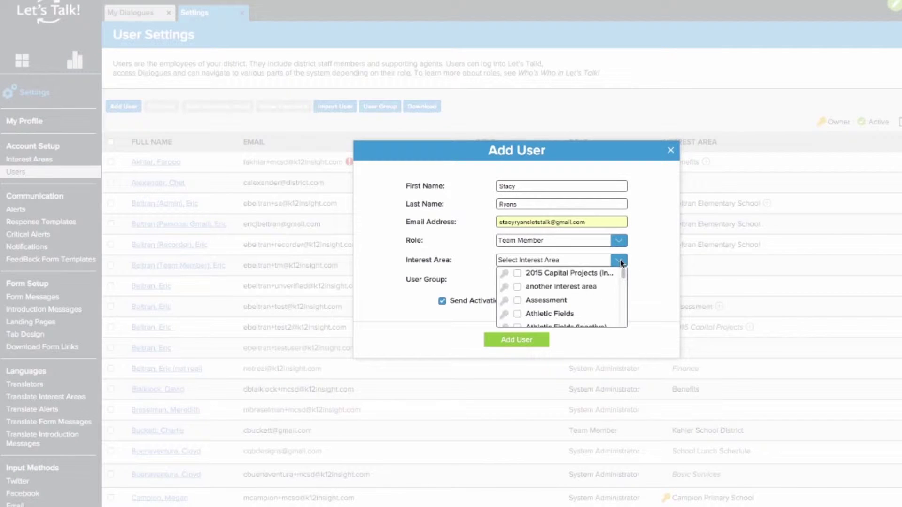
click(557, 302)
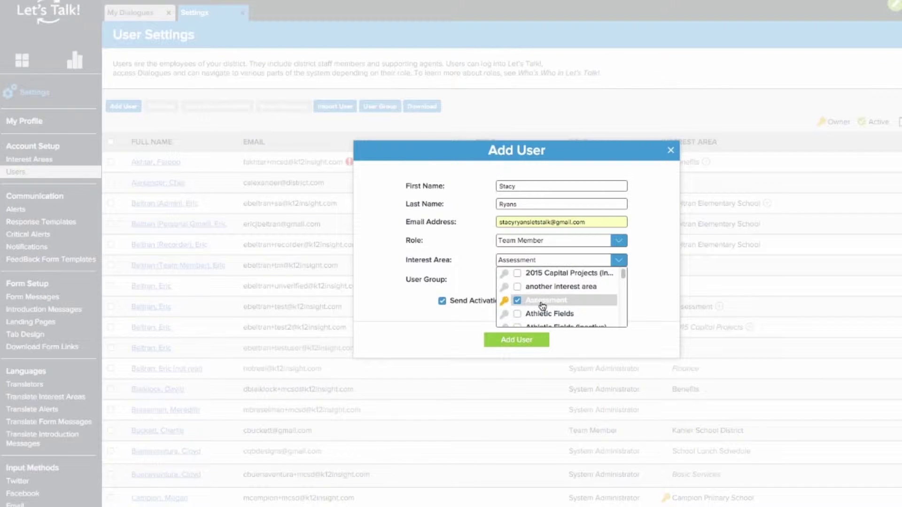
scroll(542, 306, down, 5)
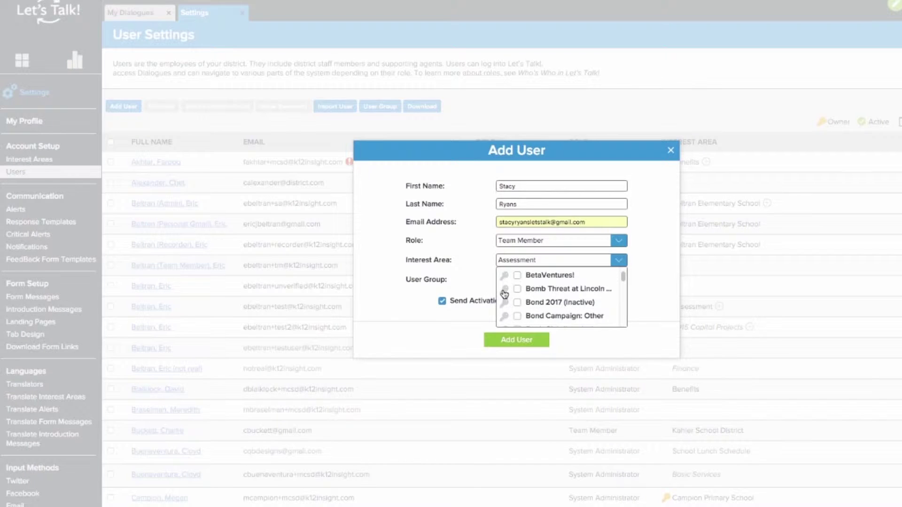
click(606, 259)
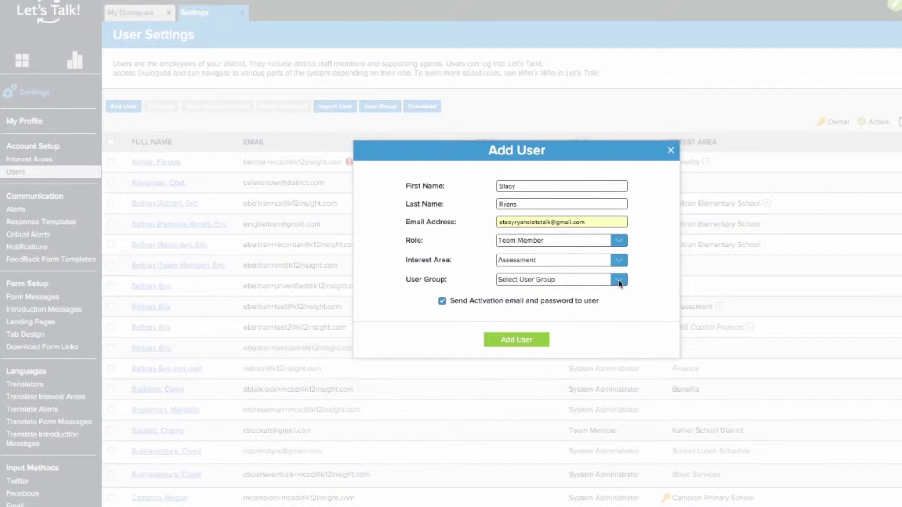
click(619, 281)
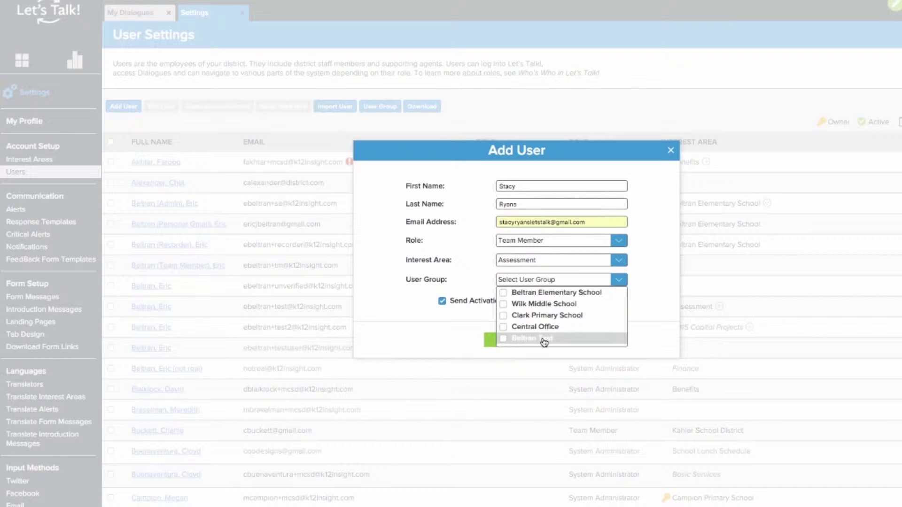
click(522, 304)
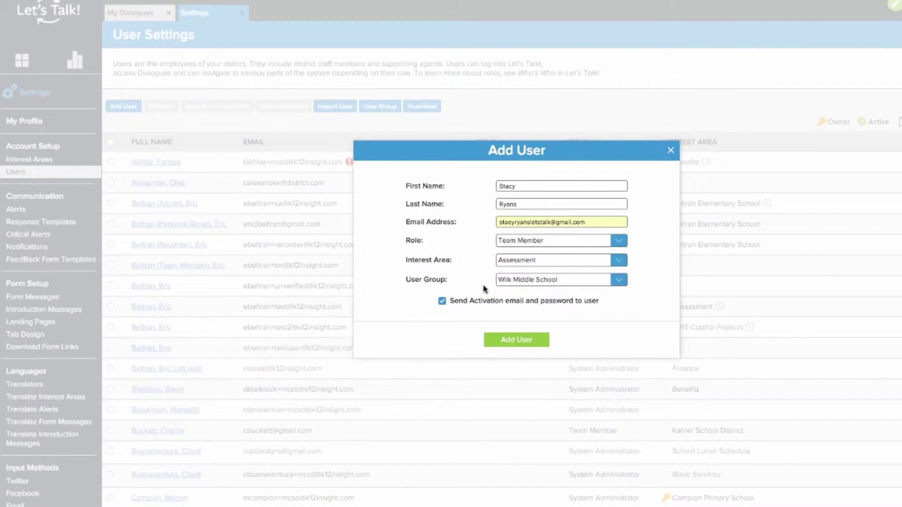
click(442, 301)
click(506, 340)
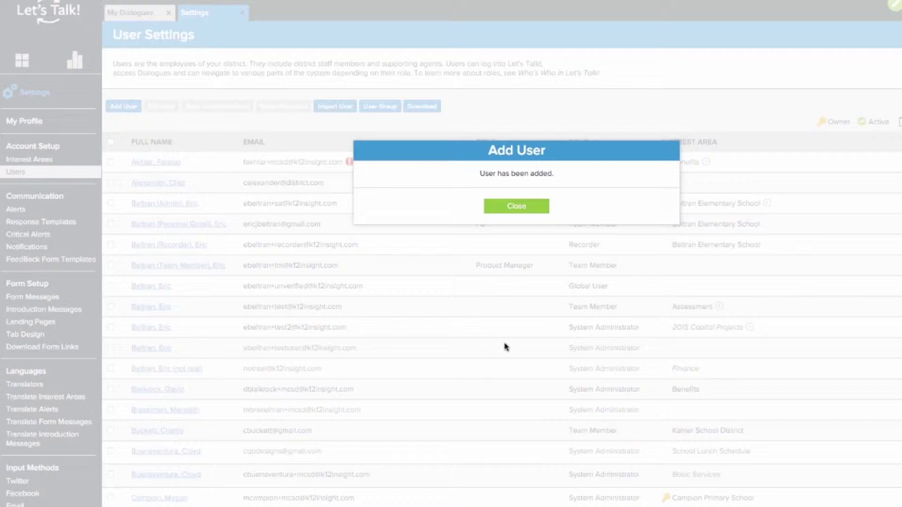
click(521, 207)
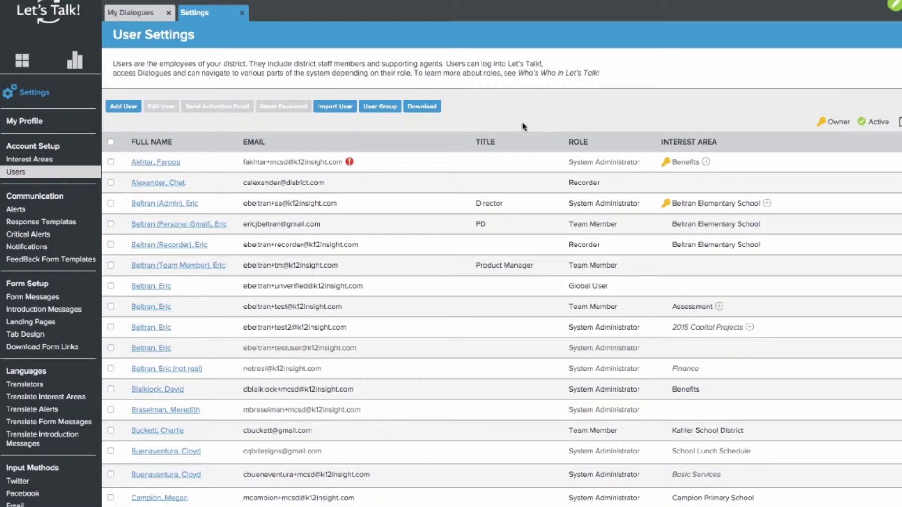
Expand the first user's Interest Area entry beside Benefits to list all their interest areas.
mouse_move(354, 169)
scroll(419, 161, down, 15)
scroll(418, 218, up, 13)
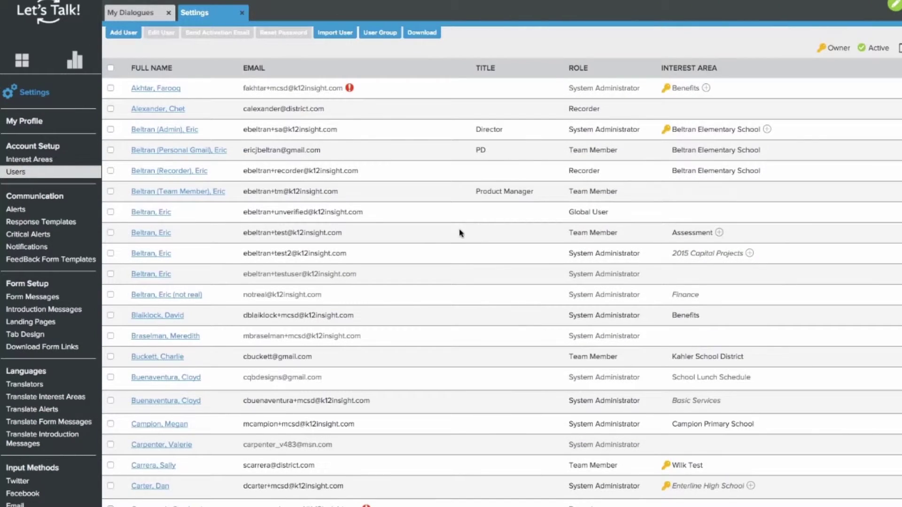
scroll(460, 233, up, 3)
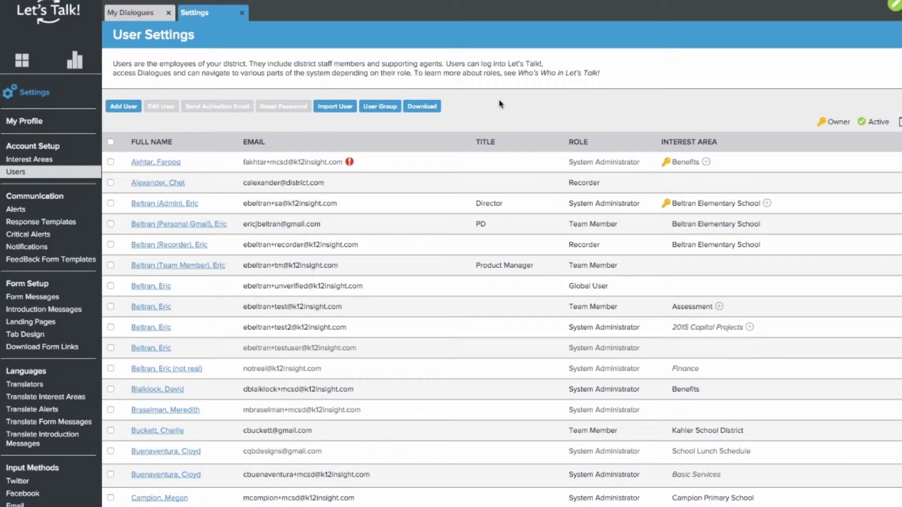
click(706, 162)
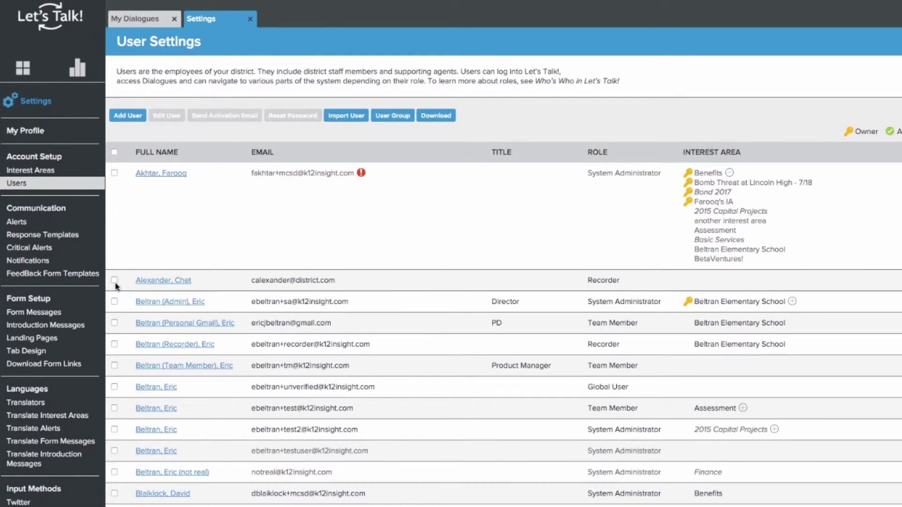
Select the second user and choose the Beltran Elementary School user group.
click(115, 282)
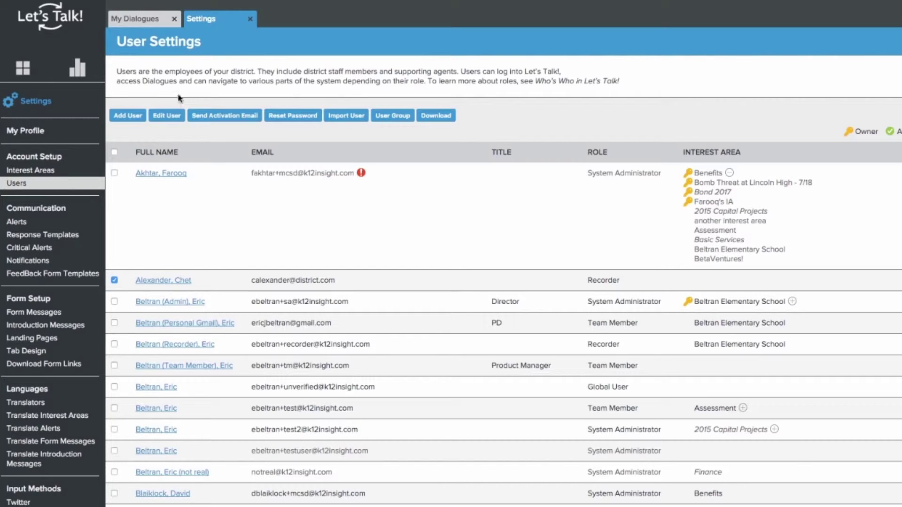
click(176, 117)
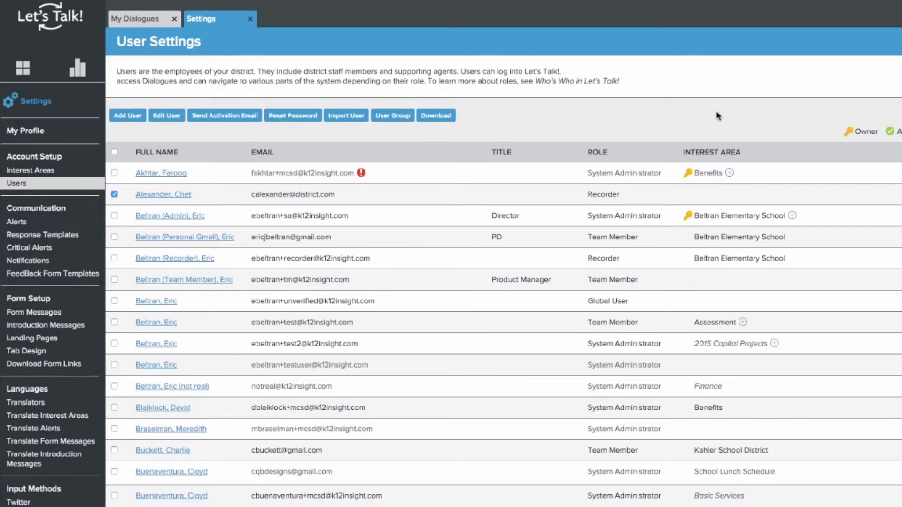
click(390, 117)
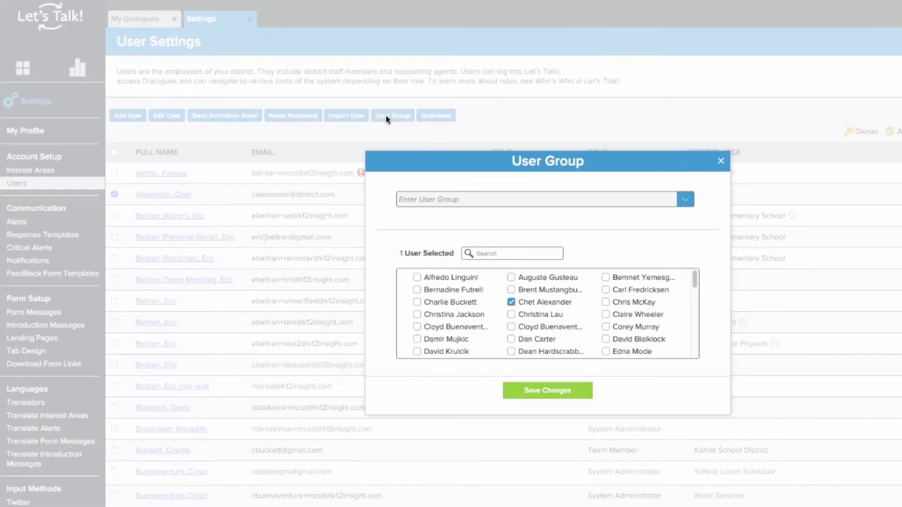
click(502, 200)
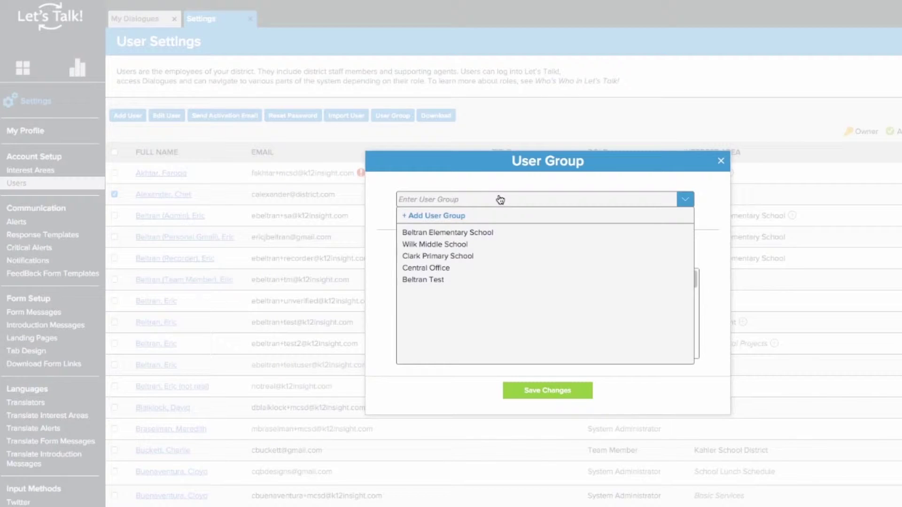
click(450, 235)
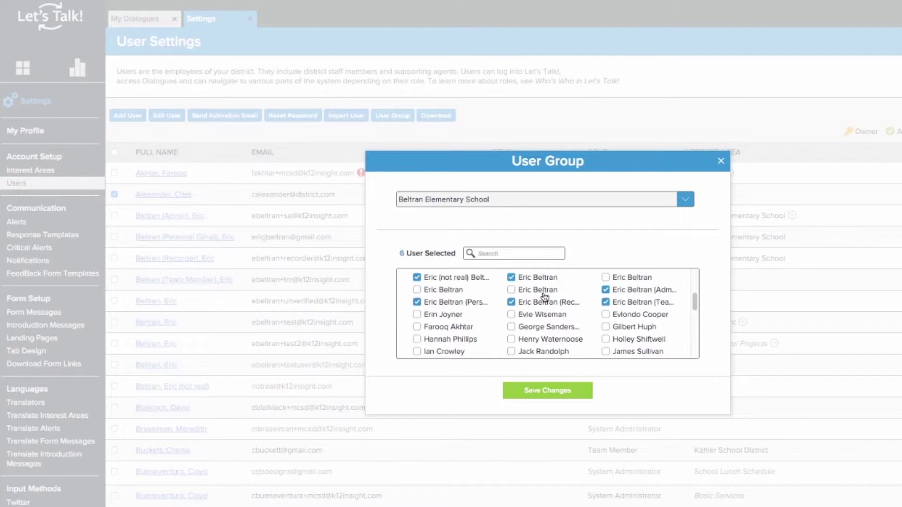
Add another user and one found by name search to the group, then save the membership.
click(547, 292)
scroll(598, 339, up, 3)
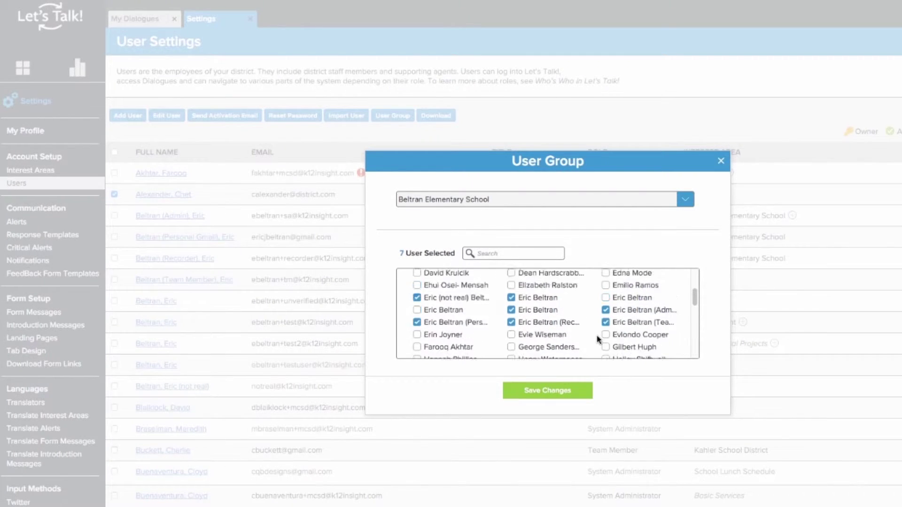
click(526, 257)
text(Brent)
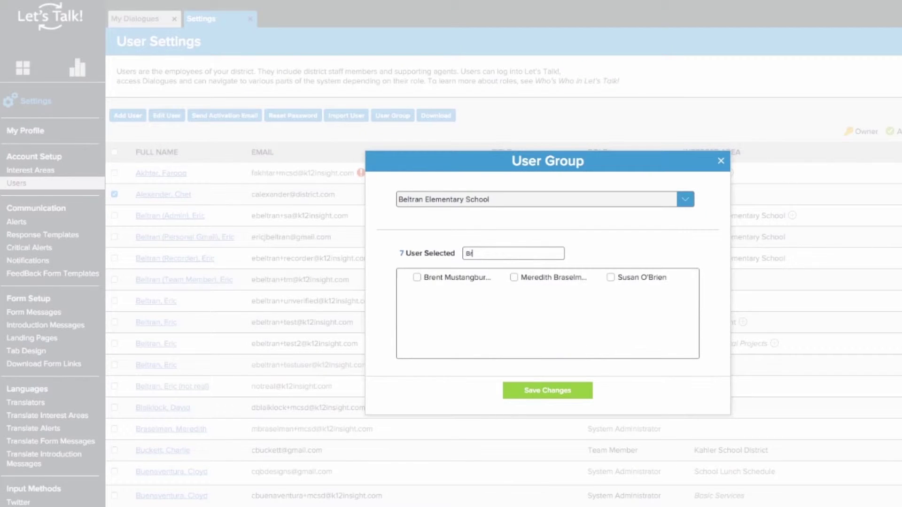
click(480, 278)
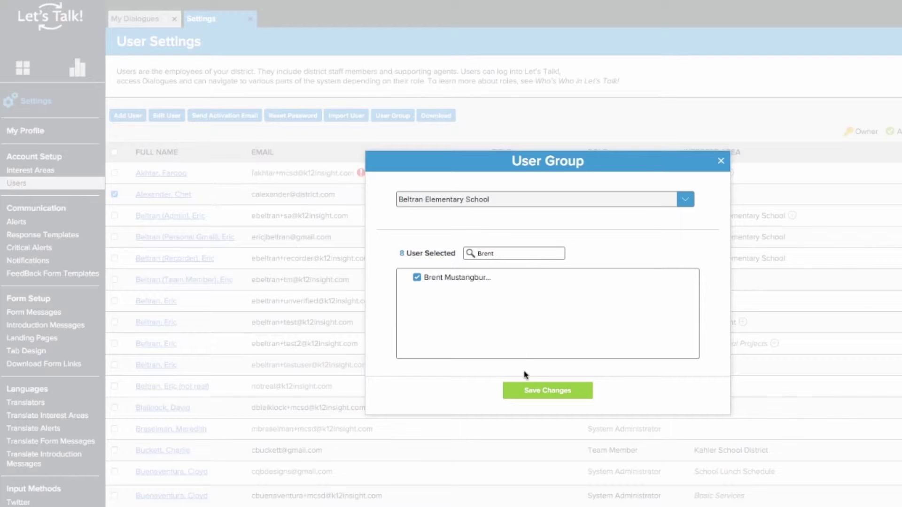
click(531, 398)
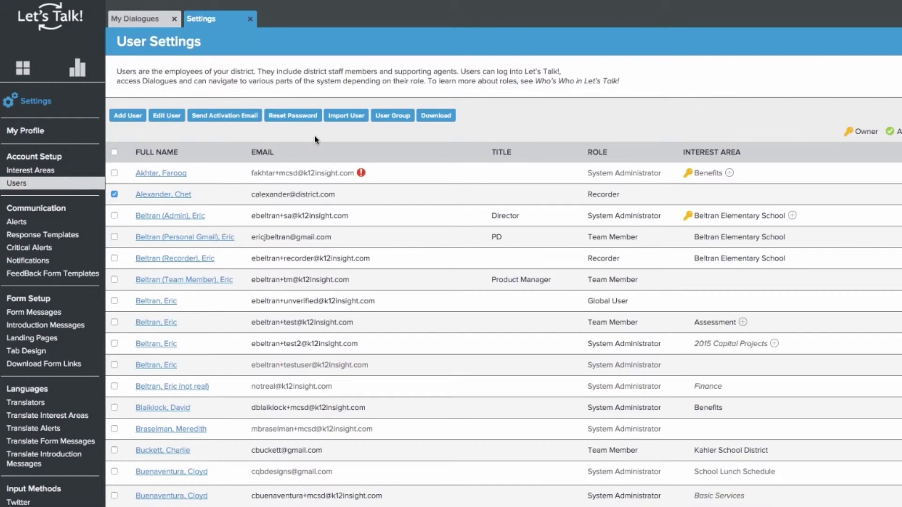
click(346, 117)
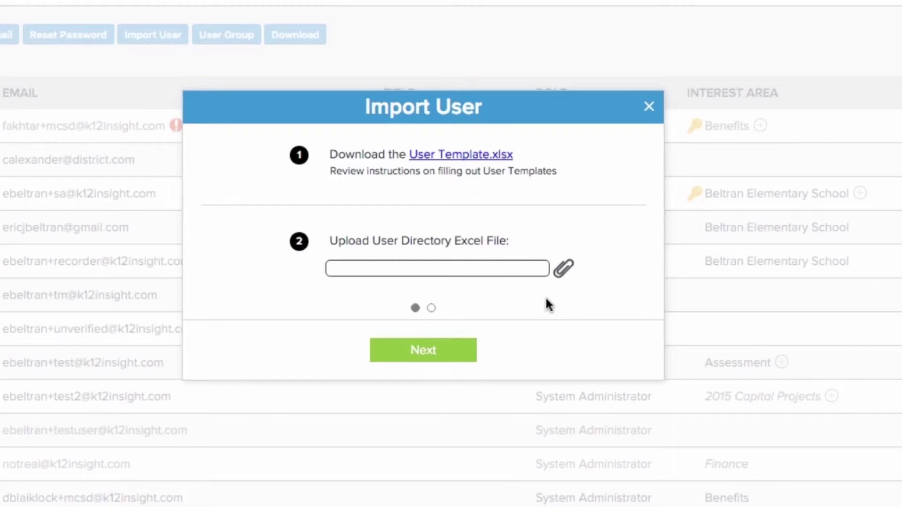
Upload User Template Example.xlsx and confirm the import of its 22 users.
click(565, 270)
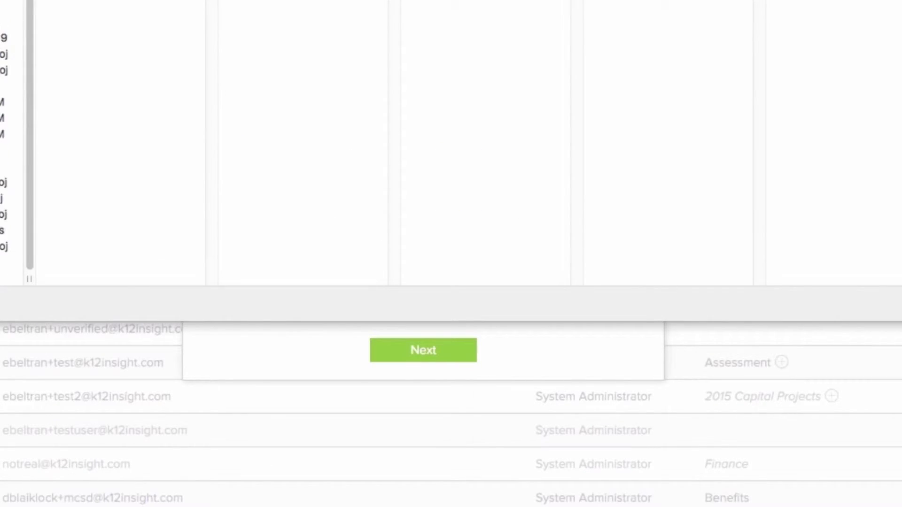
double_click(73, 257)
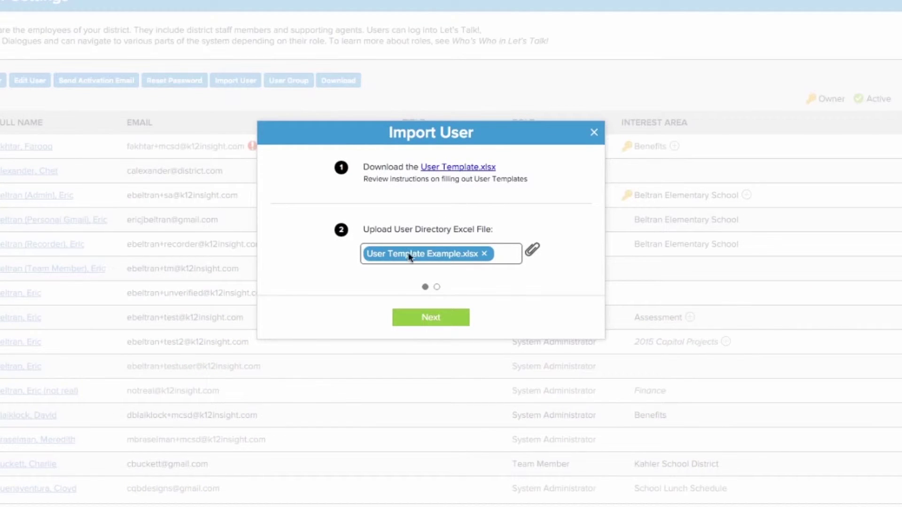
click(415, 324)
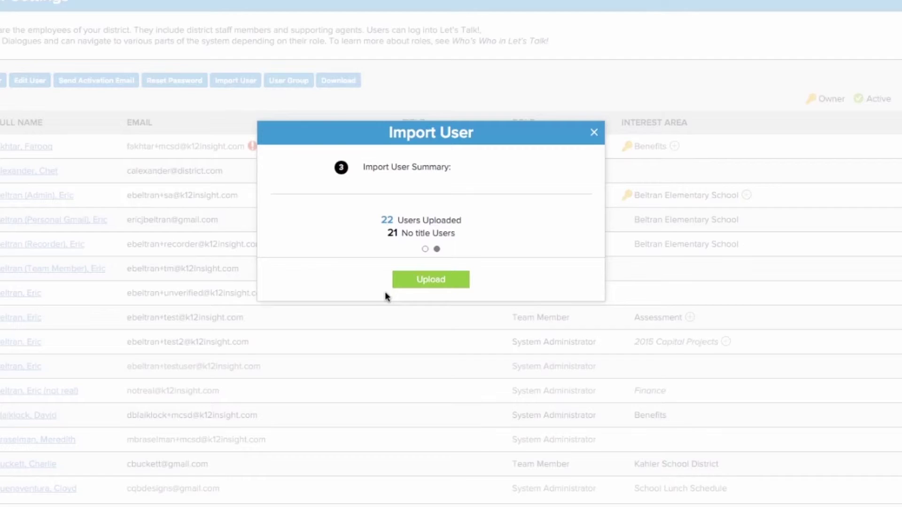
click(396, 287)
scroll(227, 282, down, 6)
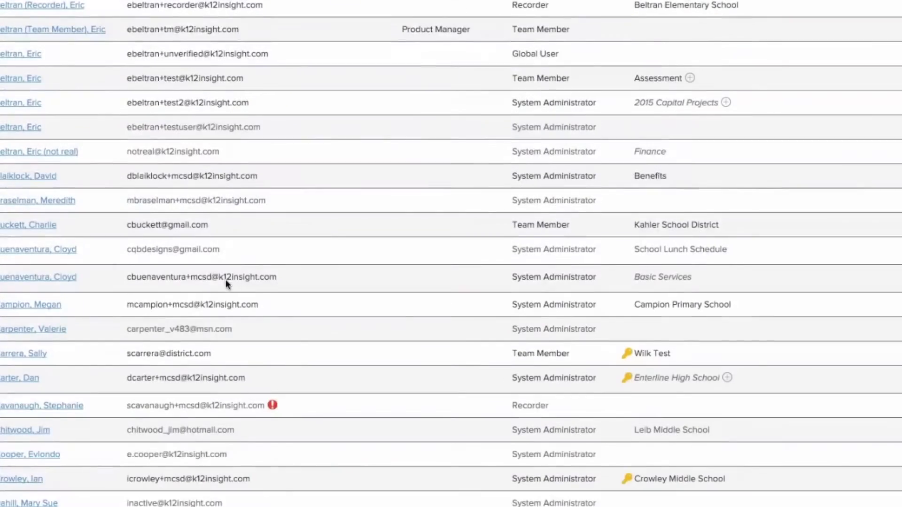
scroll(225, 285, down, 15)
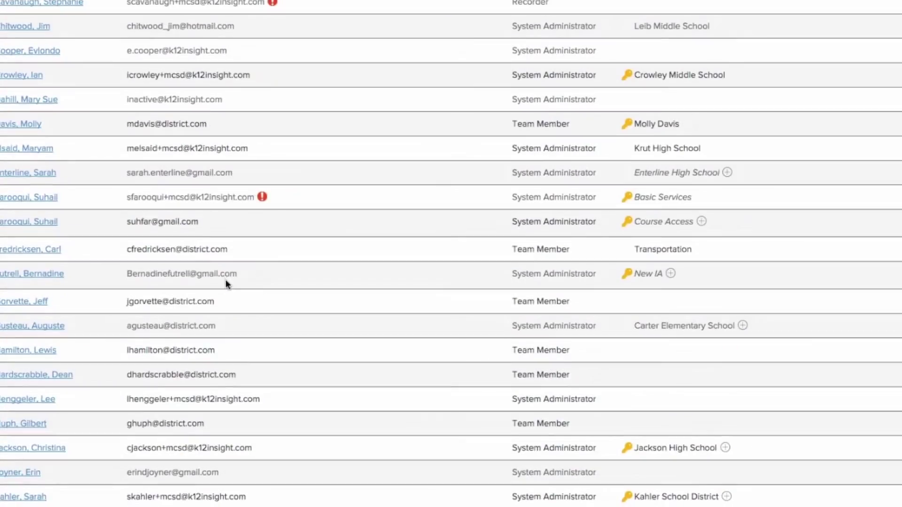
scroll(226, 281, up, 20)
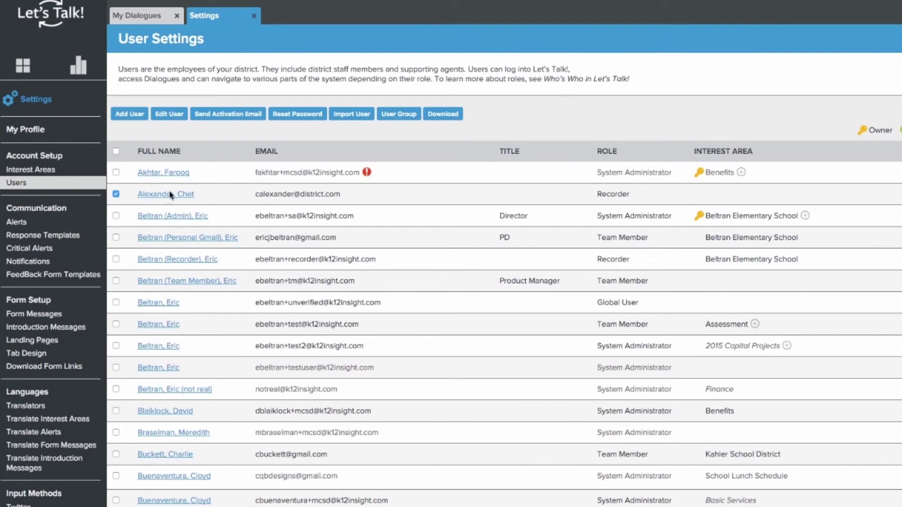
Edit the Recorder user, keep their status Active, save the details, then save the users page.
click(157, 116)
click(649, 277)
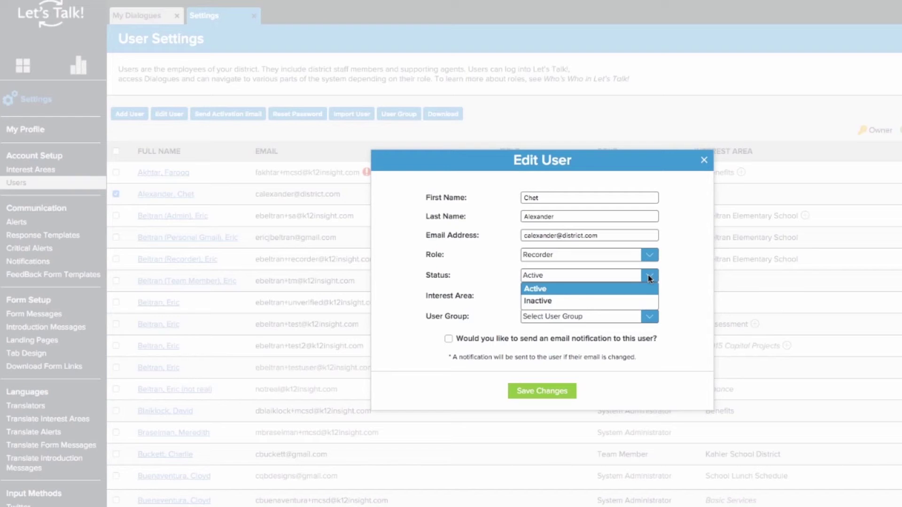
click(649, 276)
click(540, 394)
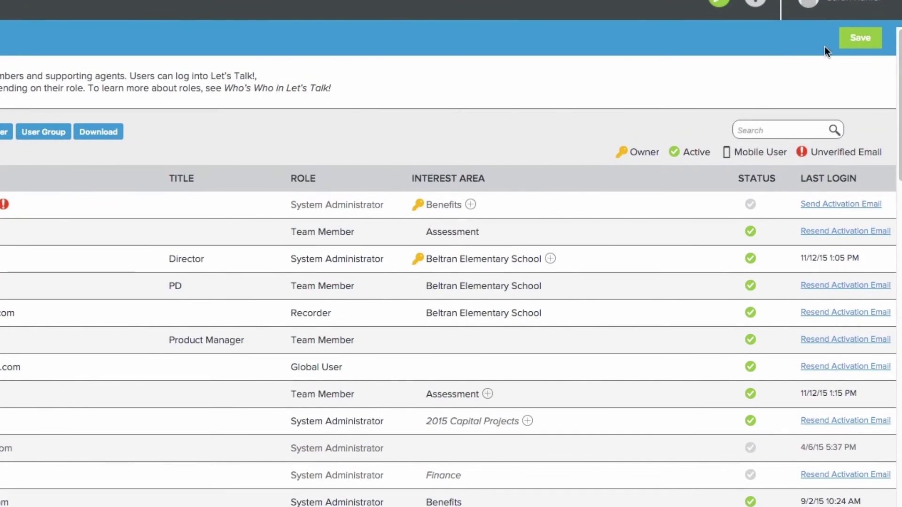
click(842, 47)
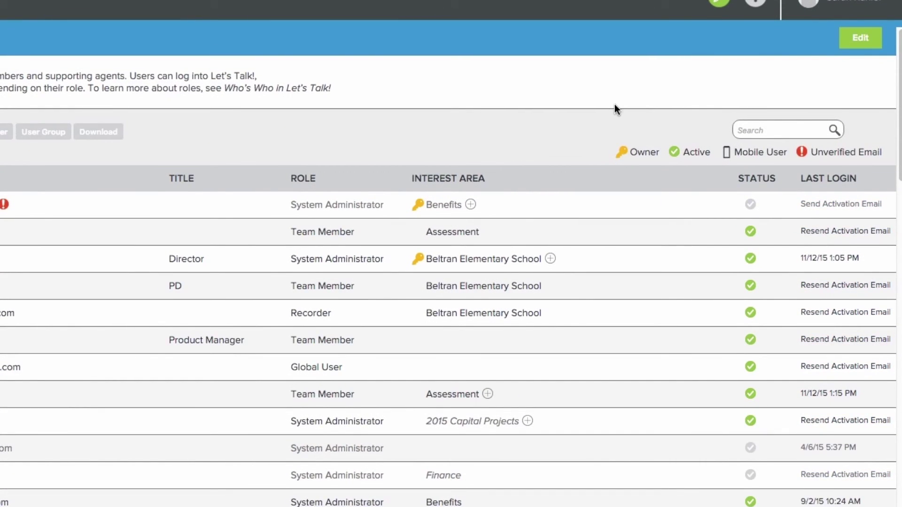